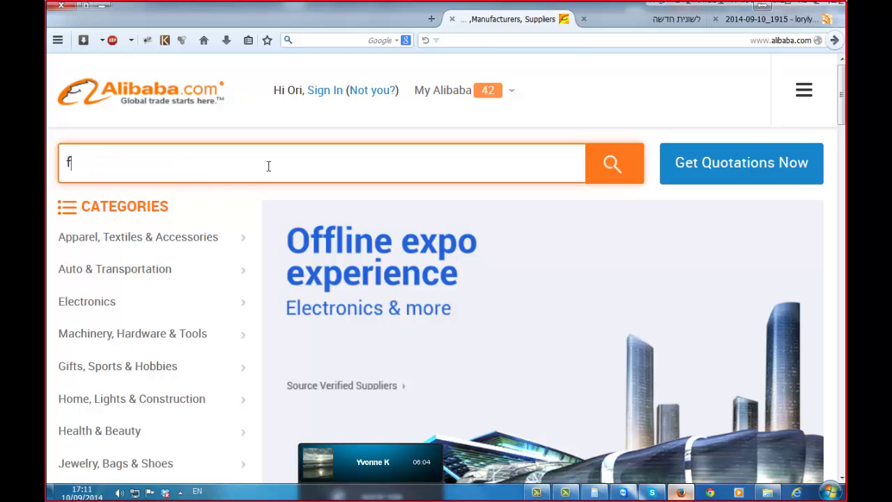
Step: Search Alibaba's products for "forwarder" and view the first results
type("der")
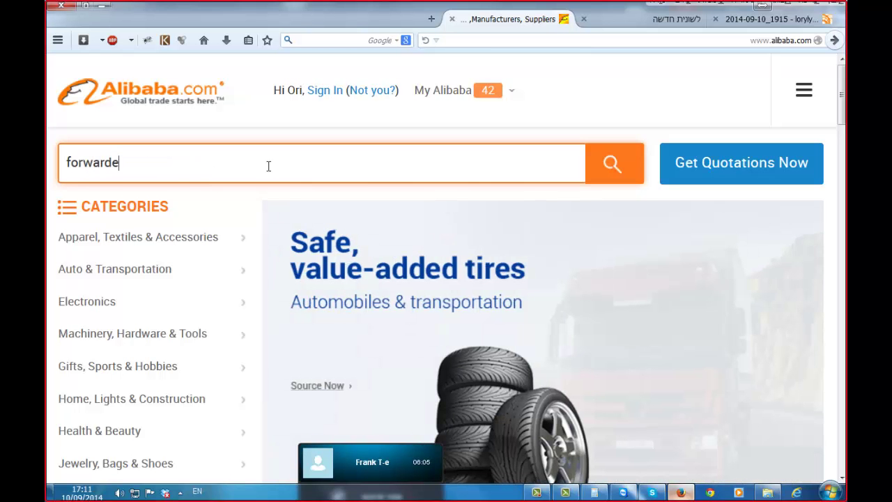
key("Return")
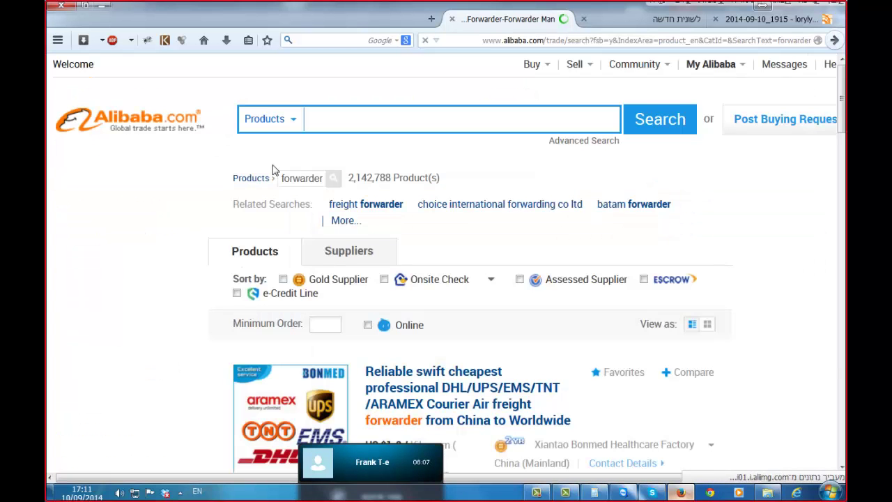
scroll(286, 175, "down", 3)
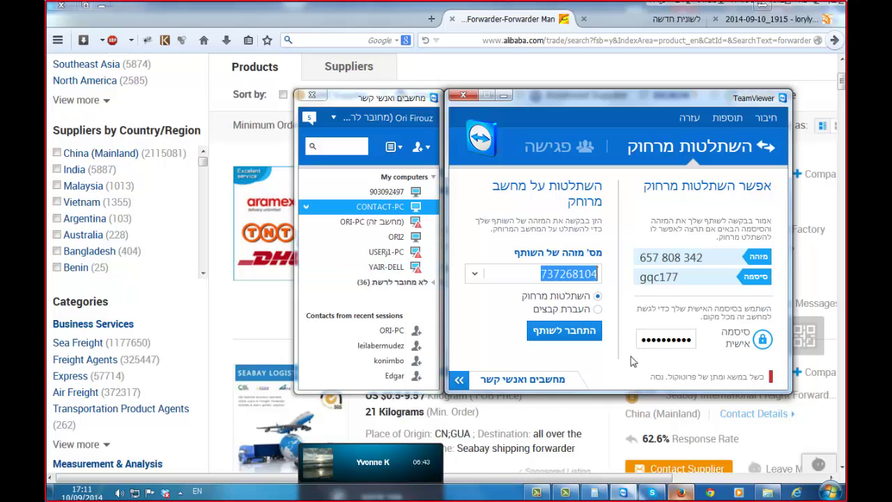
Step: Lower the computer's speaker volume by a small amount and close the volume control
left_click(119, 492)
left_click_drag(122, 336, 123, 362)
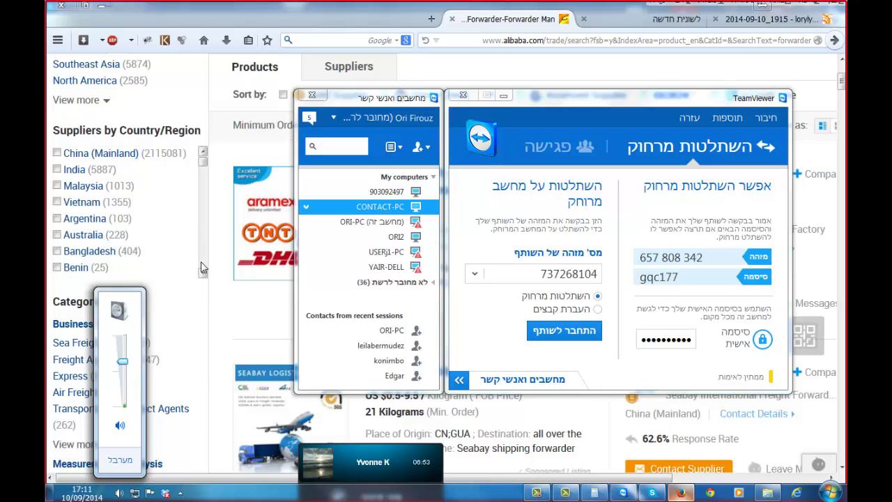
left_click(214, 301)
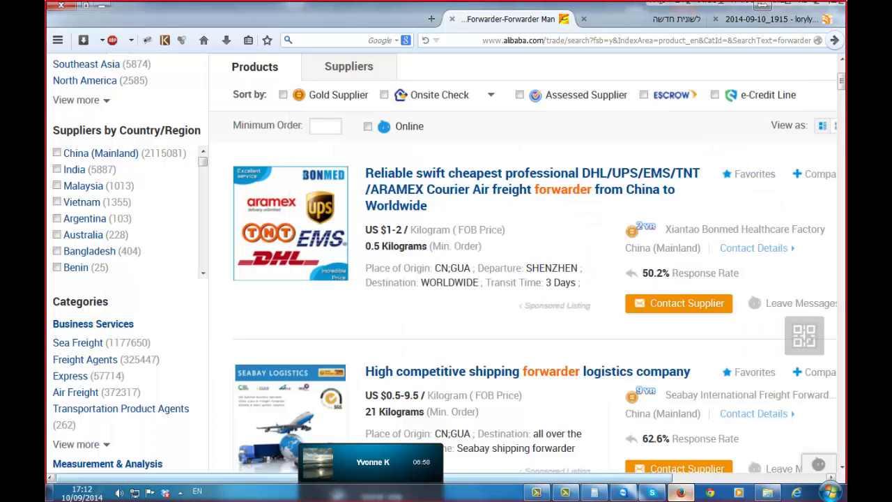
Step: Minimize the browser and Skype windows, and move the TeamViewer window clear of the desktop icons
left_click(102, 8)
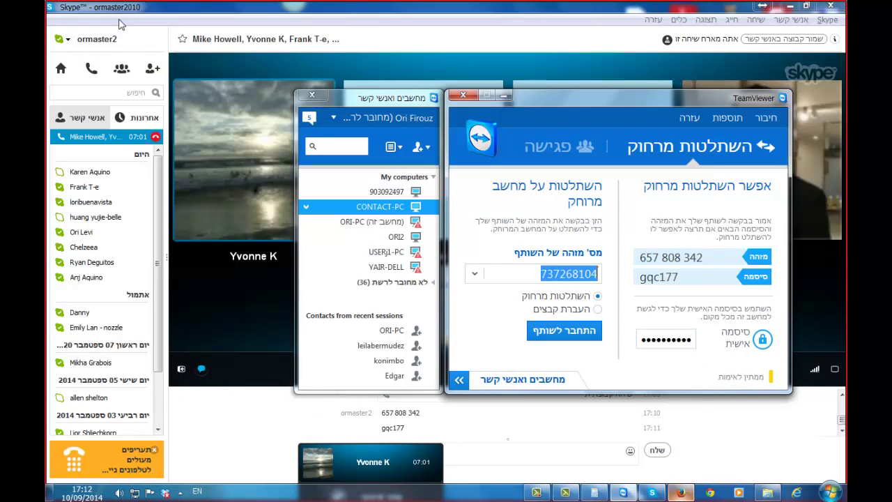
left_click(790, 7)
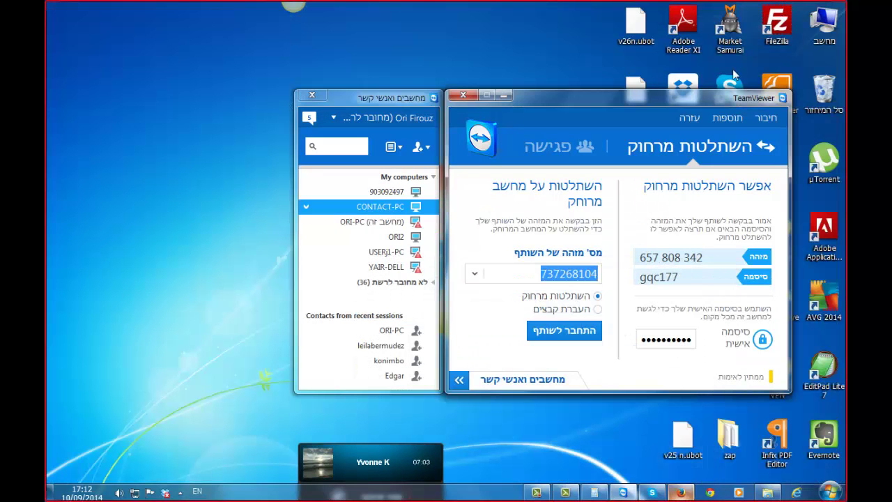
left_click_drag(632, 101, 491, 48)
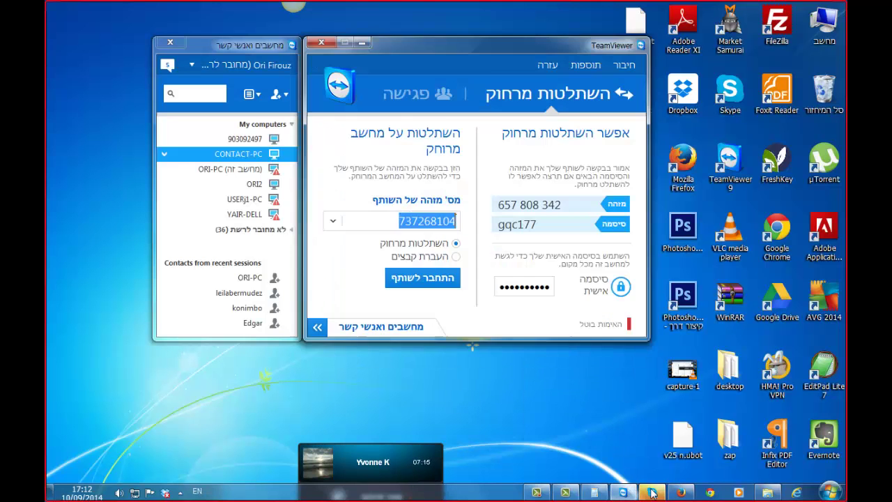
Step: Check the Skype group call window, hide it again, and switch to Firefox with the forwarder search results
left_click(651, 492)
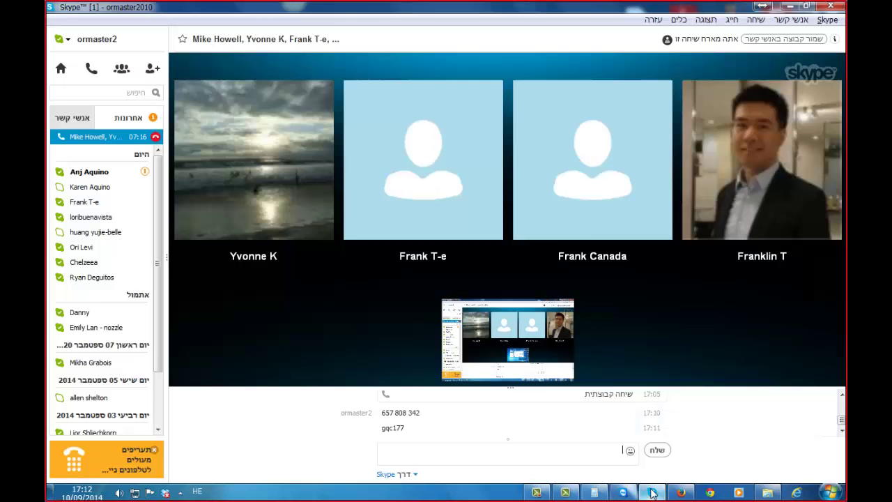
left_click(651, 493)
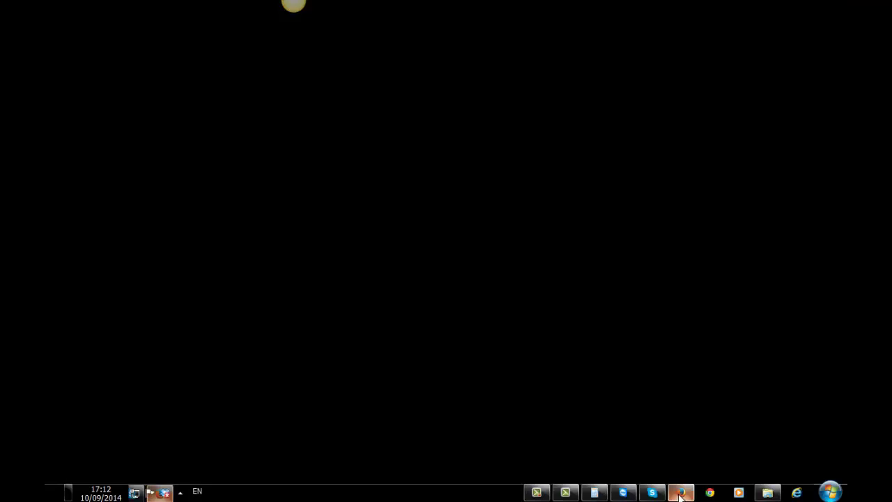
left_click(681, 493)
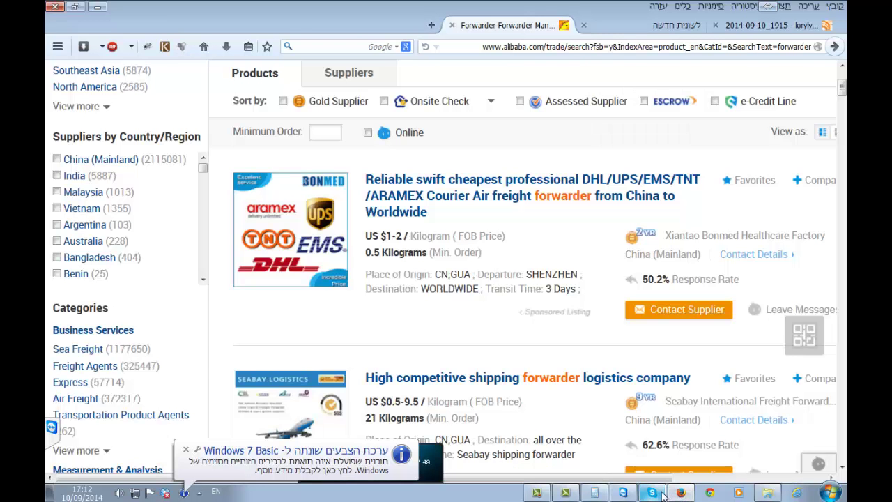
Step: Open the first result, the Bonmed DHL/UPS/EMS/TNT/ARAMEX air freight forwarder listing, and review its order details and contact options
scroll(359, 183, "up", 3)
left_click_drag(390, 126, 310, 126)
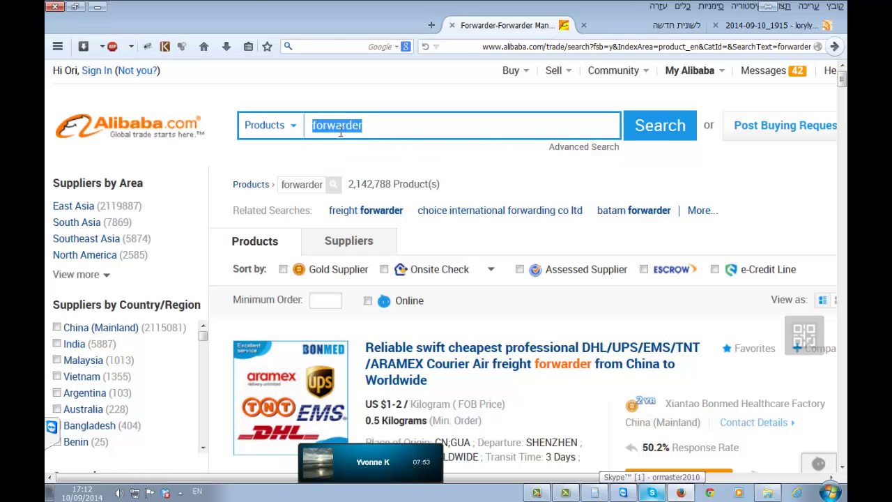
scroll(378, 255, "down", 3)
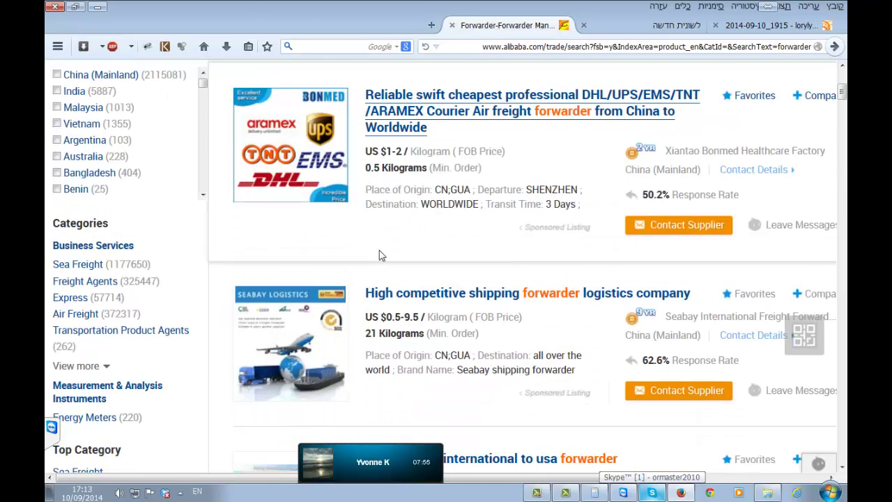
scroll(403, 302, "up", 2)
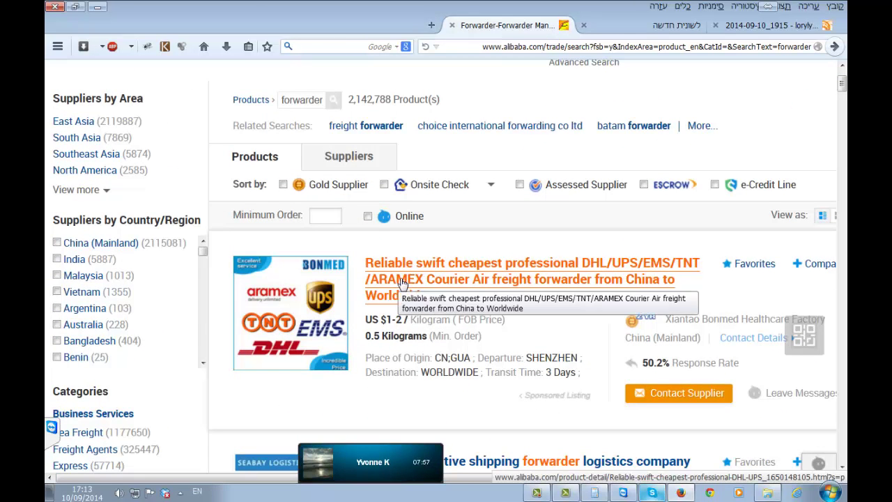
left_click(401, 283)
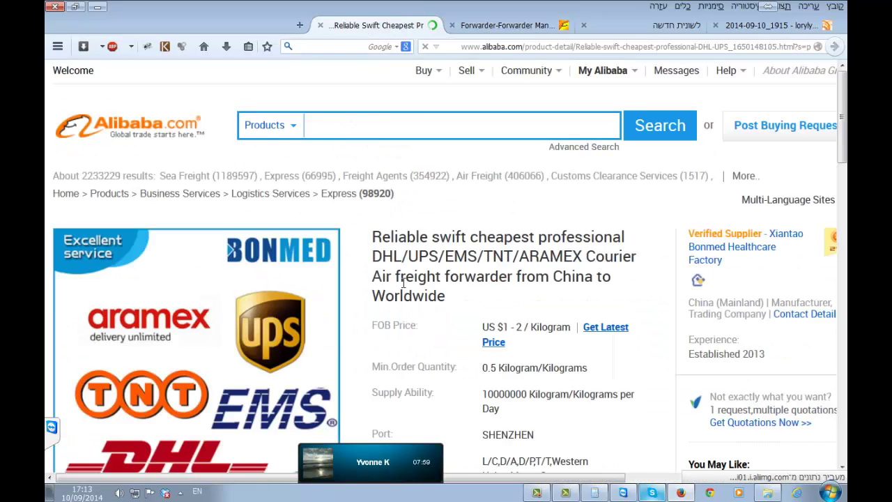
scroll(404, 283, "down", 2)
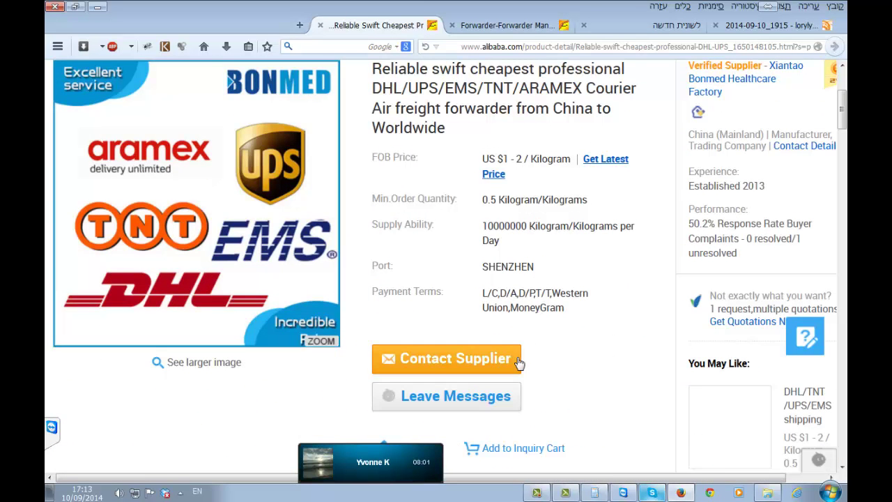
scroll(522, 369, "down", 1)
scroll(478, 255, "up", 2)
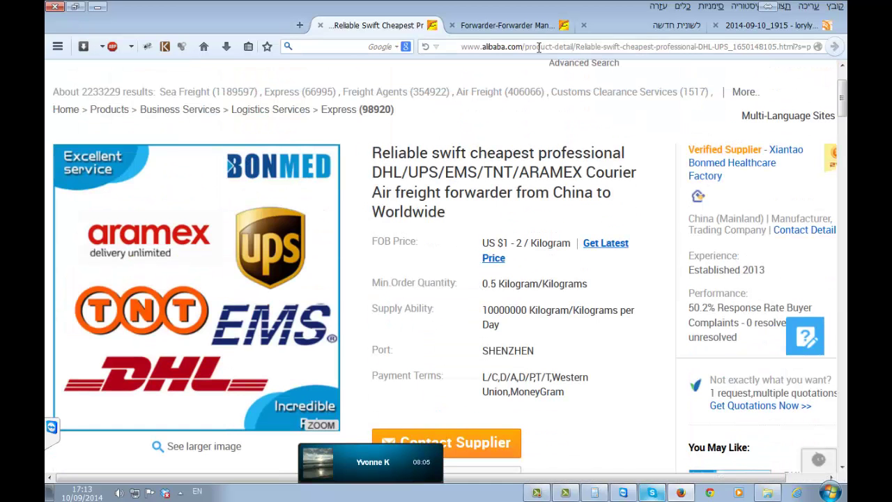
Step: Return to the forwarder search results and filter them to Gold Supplier and Online suppliers
left_click(501, 25)
scroll(350, 200, "up", 1)
left_click(283, 184)
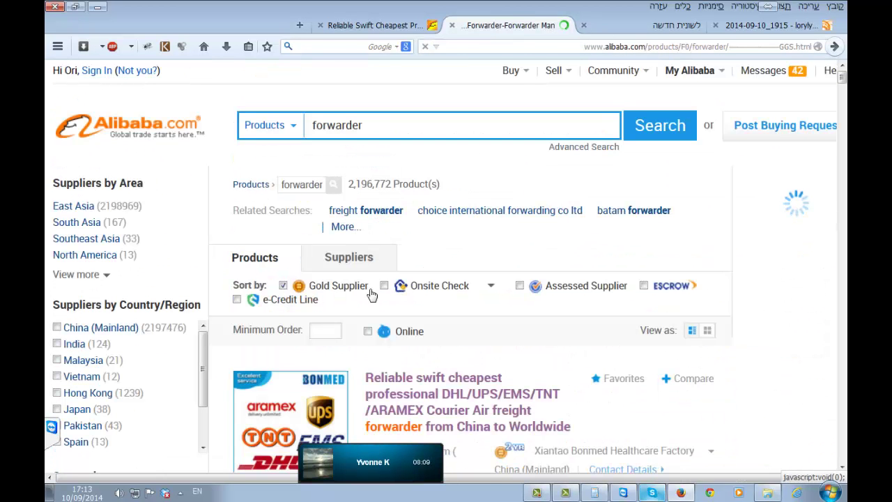
left_click(369, 302)
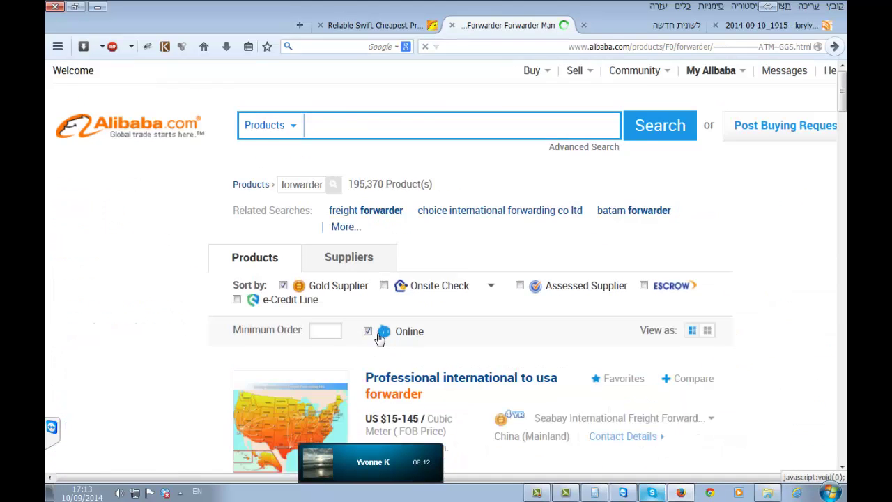
Step: Examine the filtered forwarder listings, comparing their routes, prices, minimum orders and suppliers
scroll(562, 363, "down", 2)
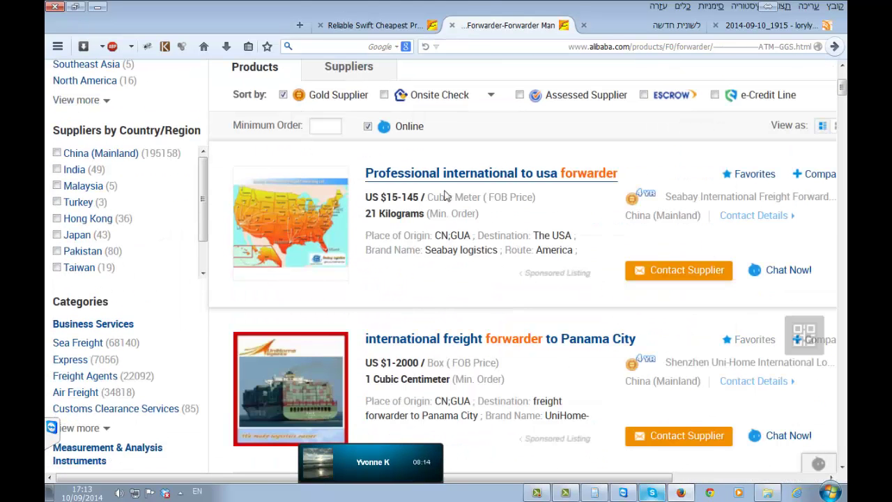
scroll(439, 227, "down", 1)
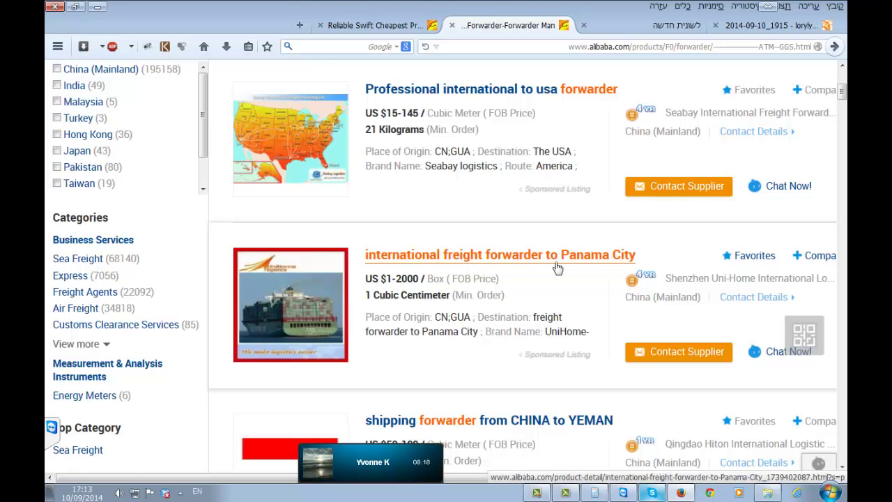
scroll(557, 269, "down", 1)
scroll(557, 268, "down", 2)
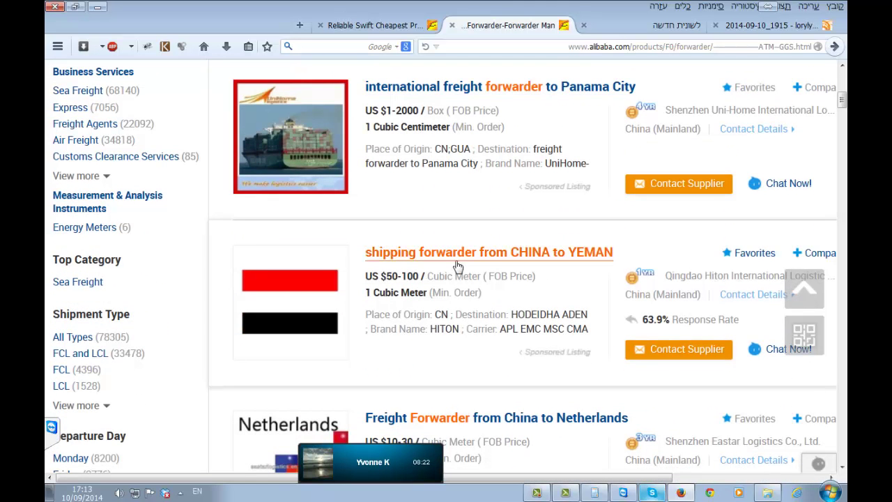
scroll(555, 267, "down", 3)
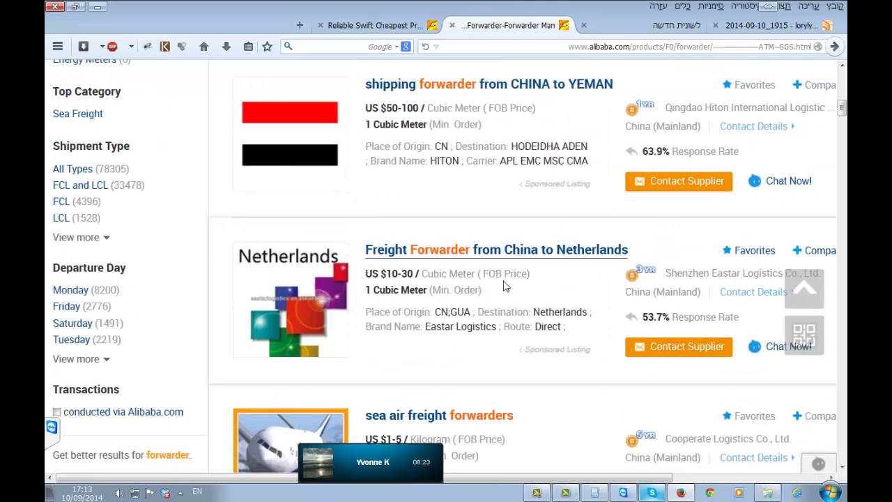
scroll(519, 251, "up", 5)
scroll(512, 219, "down", 10)
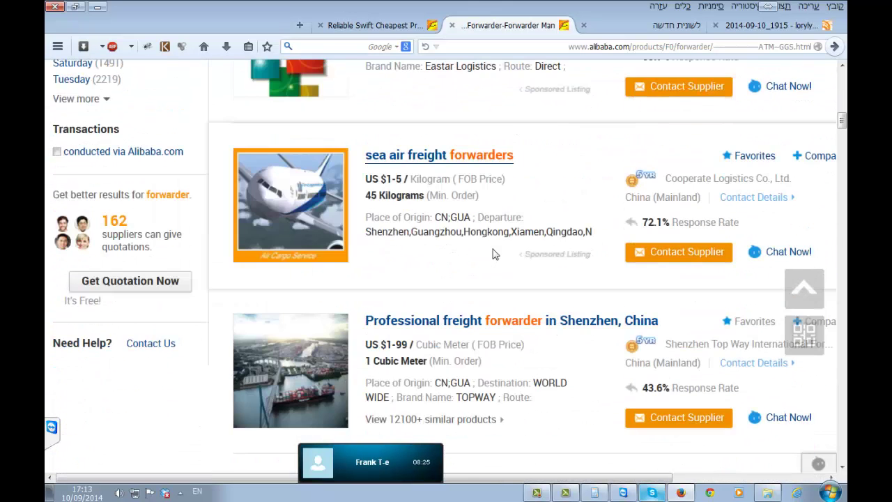
scroll(492, 256, "down", 3)
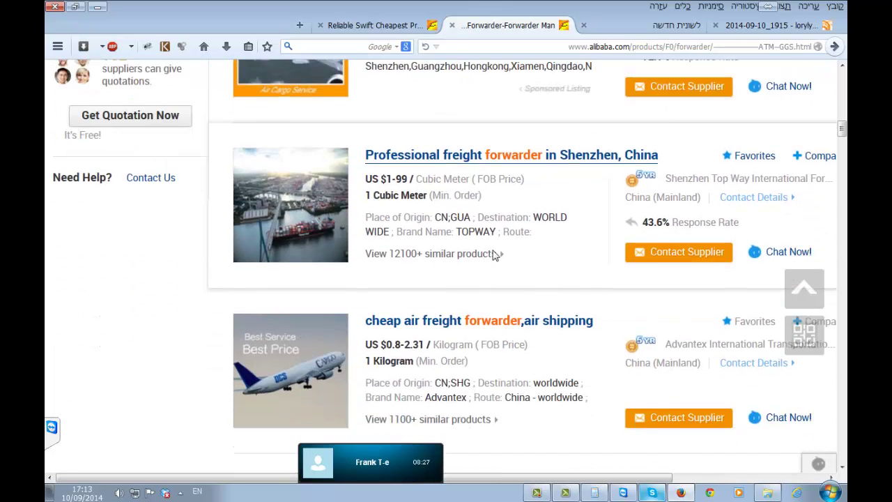
scroll(496, 256, "down", 1)
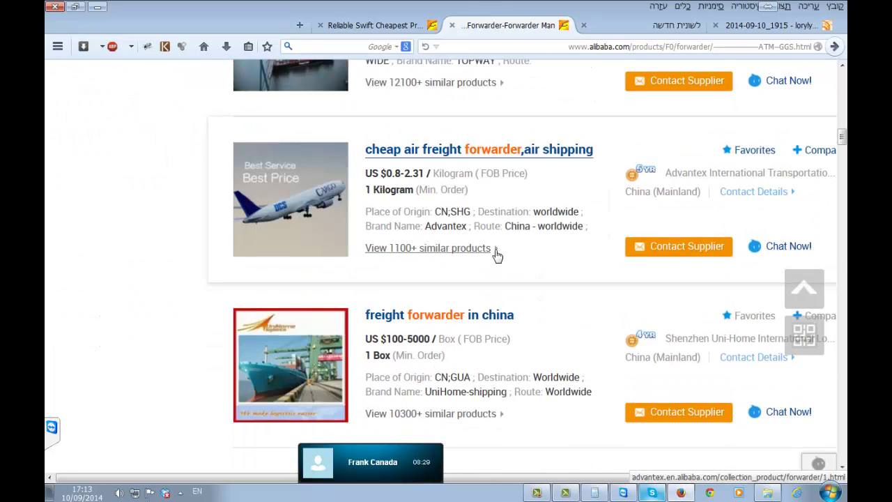
scroll(495, 255, "down", 5)
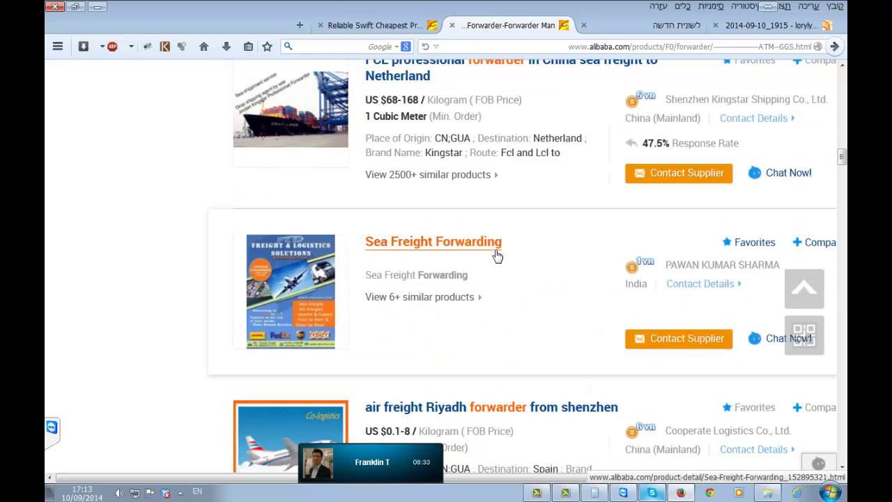
scroll(497, 257, "down", 3)
scroll(497, 255, "up", 6)
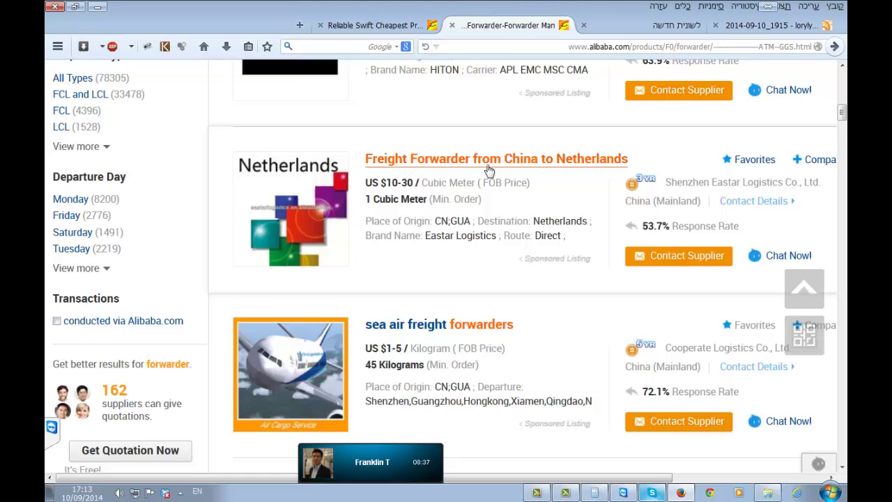
Step: Open the "Freight Forwarder from China to Netherlands" listing and start a live chat with its supplier
left_click(592, 163)
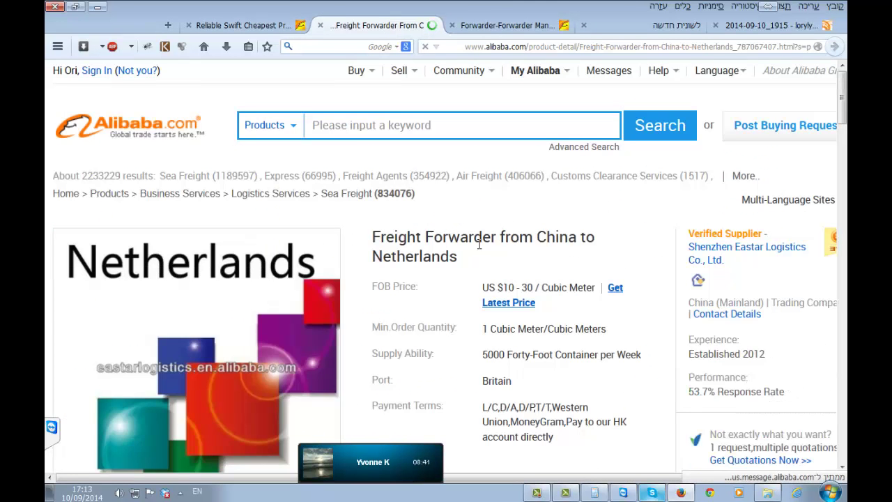
scroll(487, 244, "down", 3)
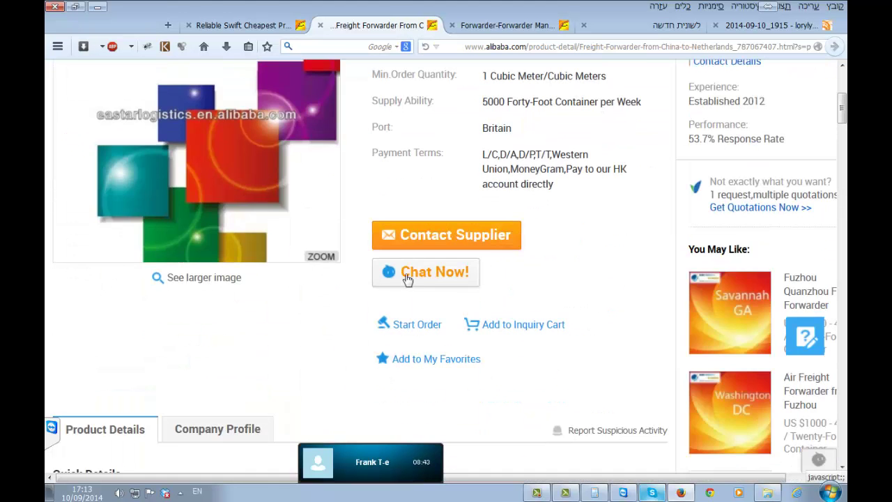
left_click(402, 278)
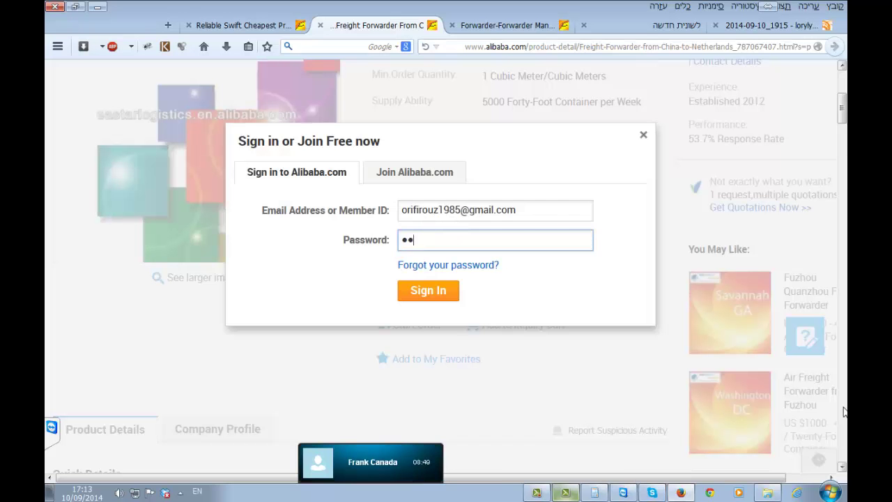
Step: Sign in to Alibaba with the account password and the displayed security code to enter the eastarlogistics chat
type("•••••••")
key("Return")
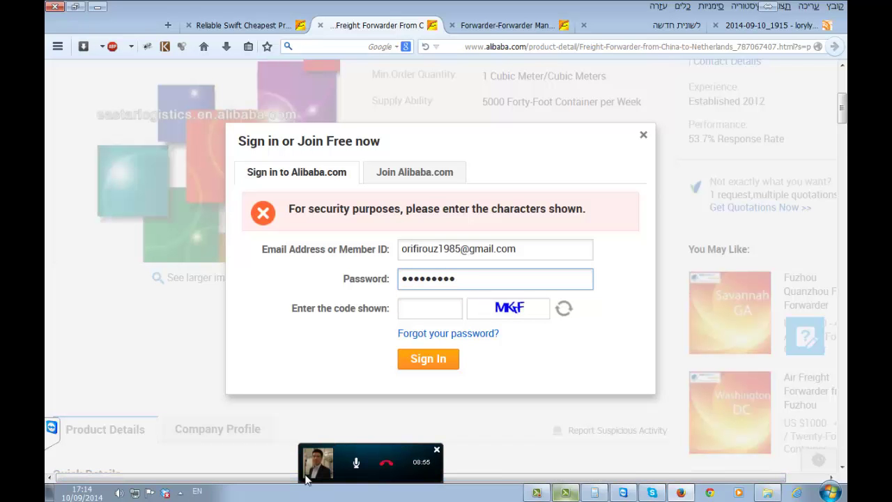
left_click(439, 314)
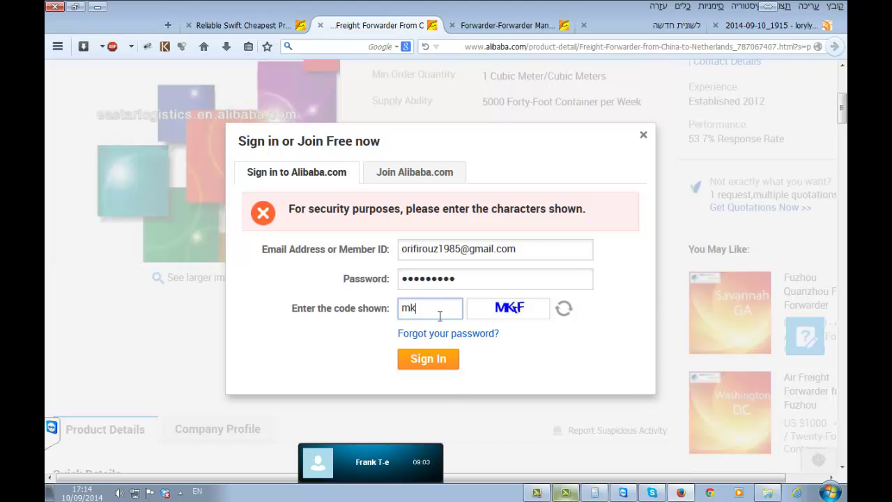
key("Return")
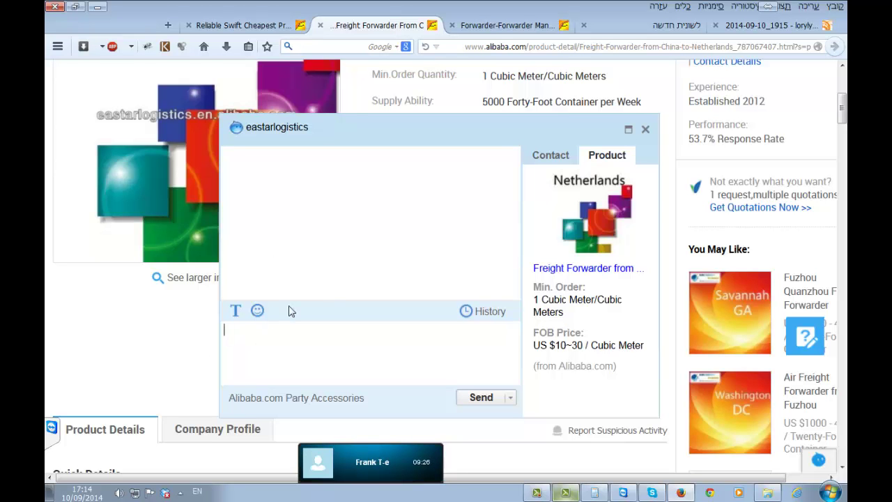
left_click_drag(557, 254, 573, 244)
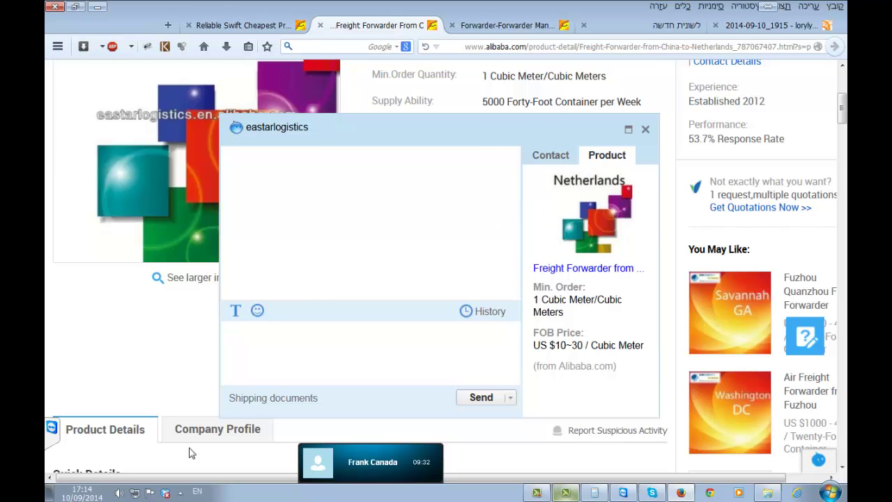
Step: Close the eastarlogistics chat window without sending a message and return to the Netherlands freight forwarder listing
mouse_move(47, 226)
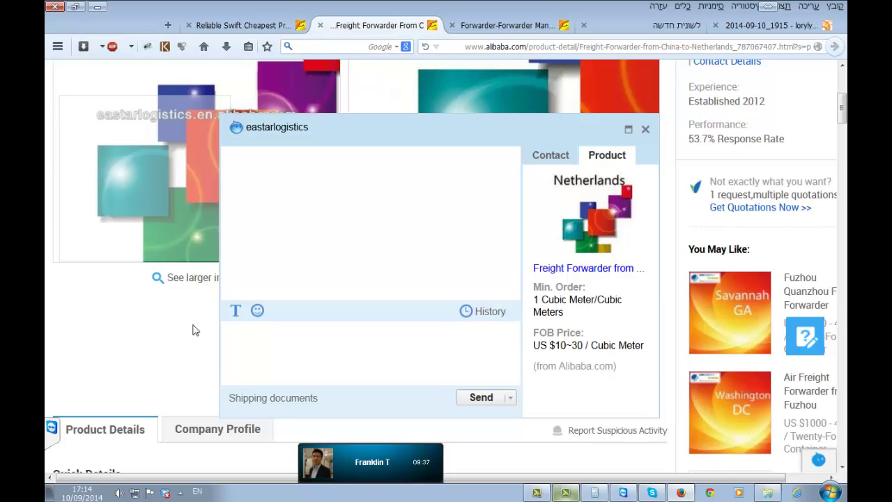
left_click(298, 334)
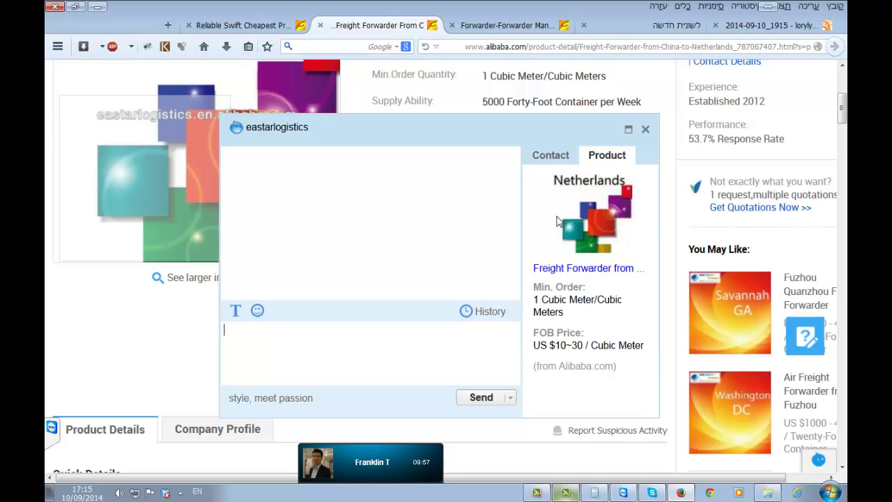
left_click(646, 130)
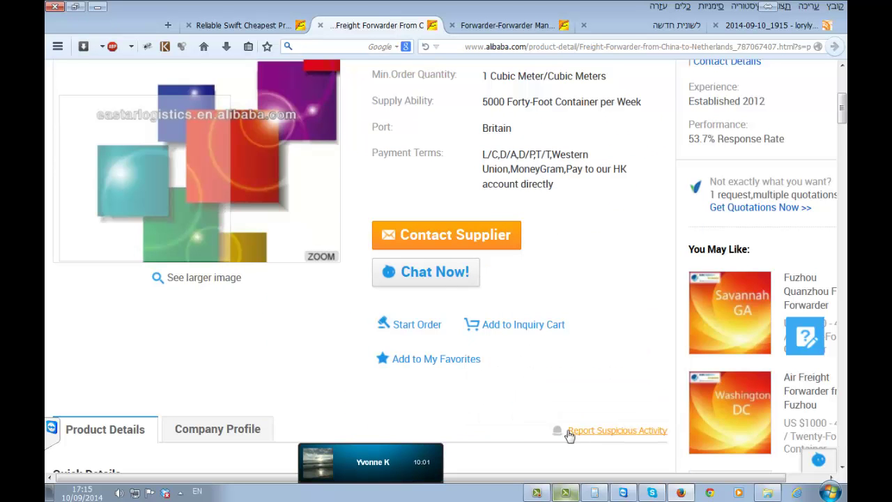
scroll(452, 374, "up", 4)
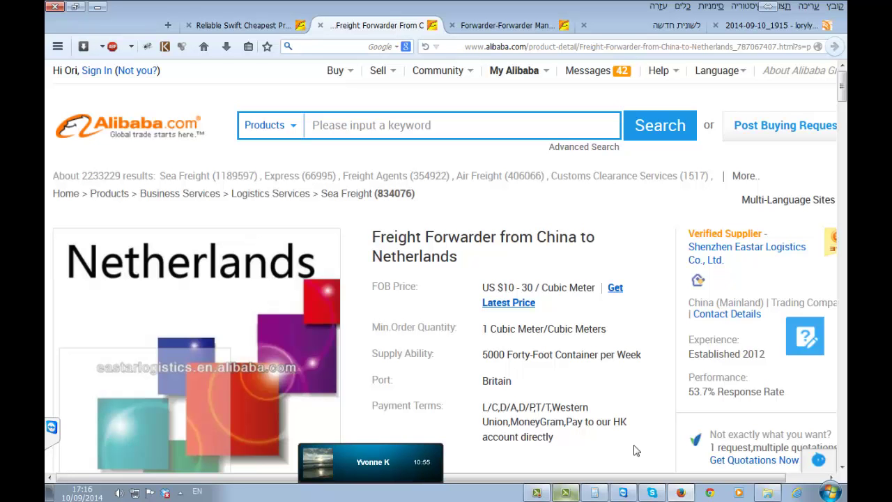
mouse_move(786, 139)
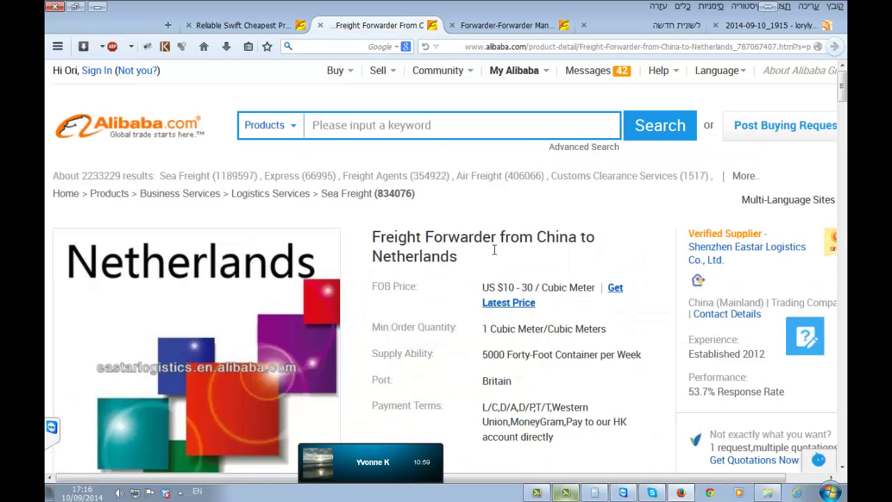
left_click_drag(472, 255, 373, 238)
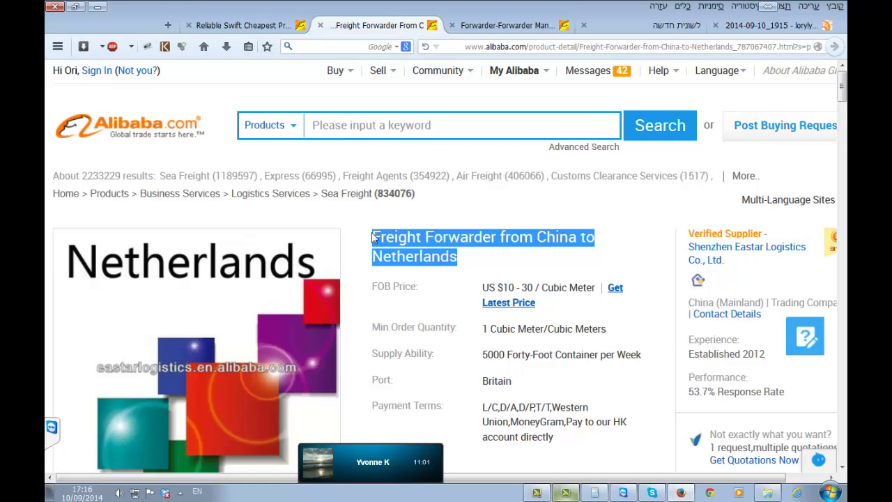
left_click(373, 238)
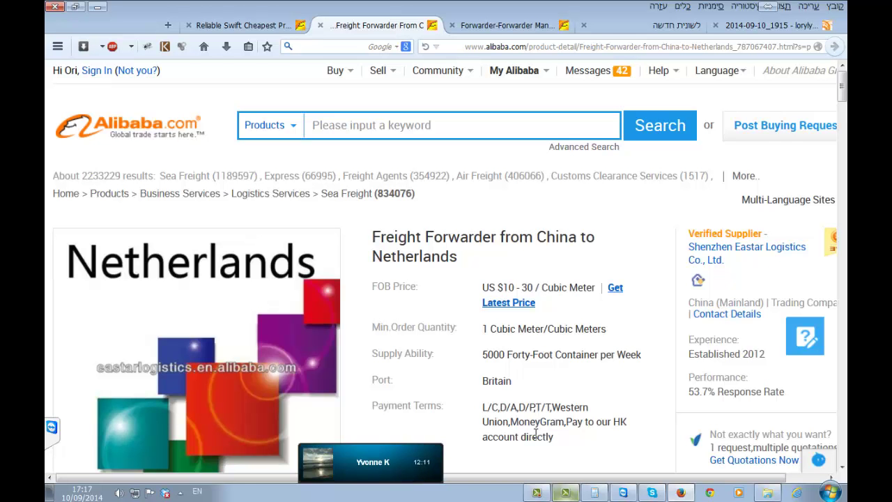
left_click(681, 492)
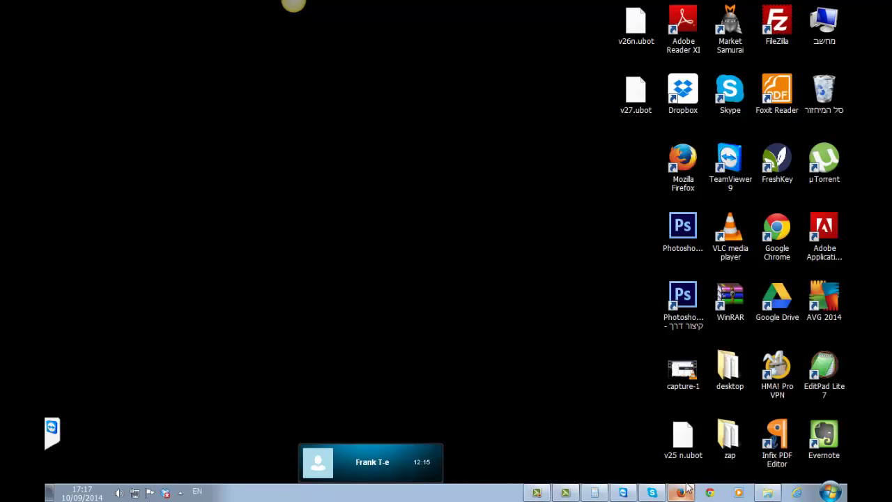
left_click(687, 490)
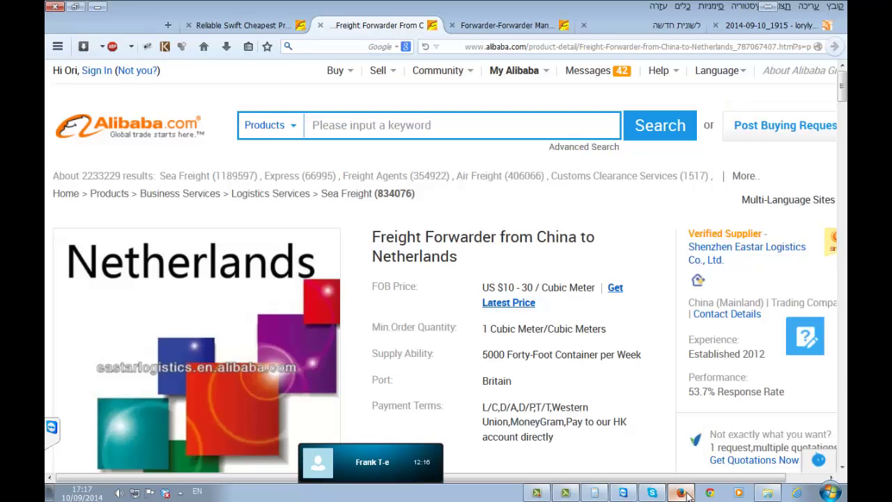
Step: Run a Google search for "suffocation warning" from the tab holding the Reliable Swift Cheapest courier listing
left_click(232, 23)
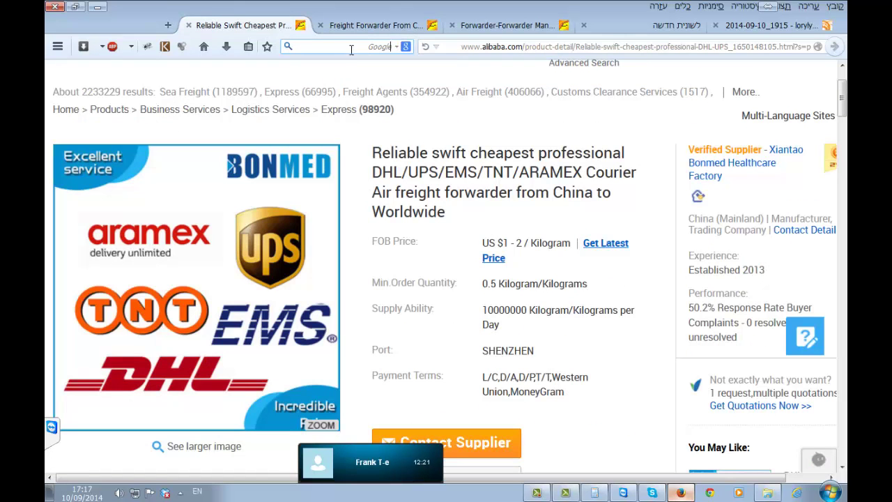
type("su")
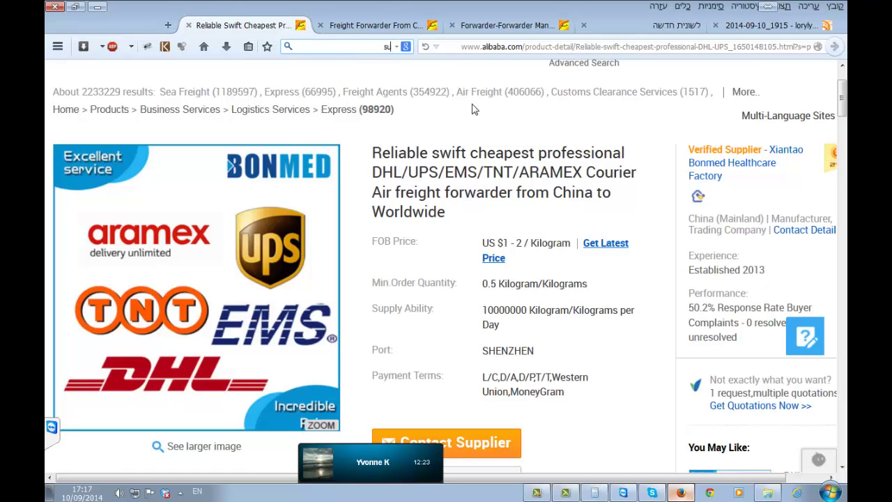
type("ffocation wa")
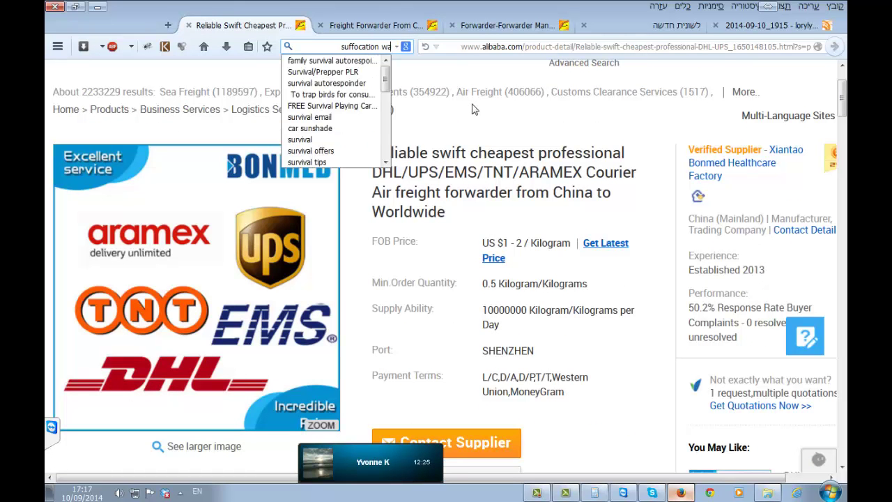
type("rning")
key("Return")
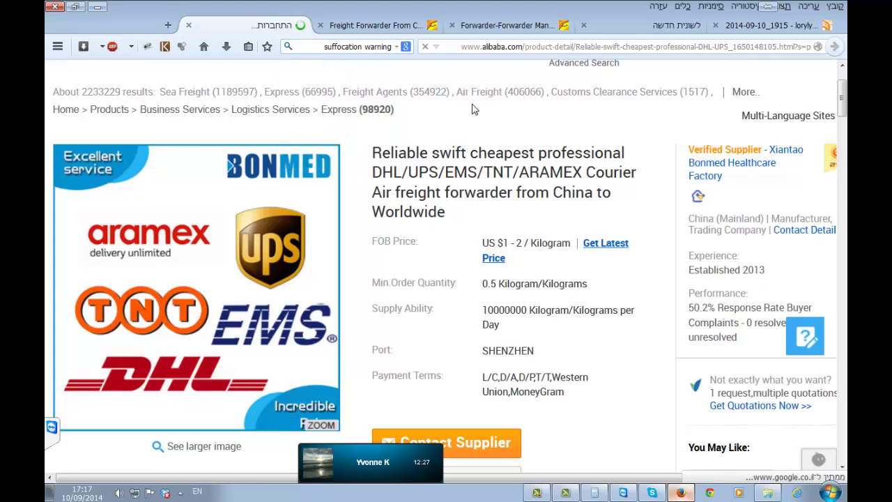